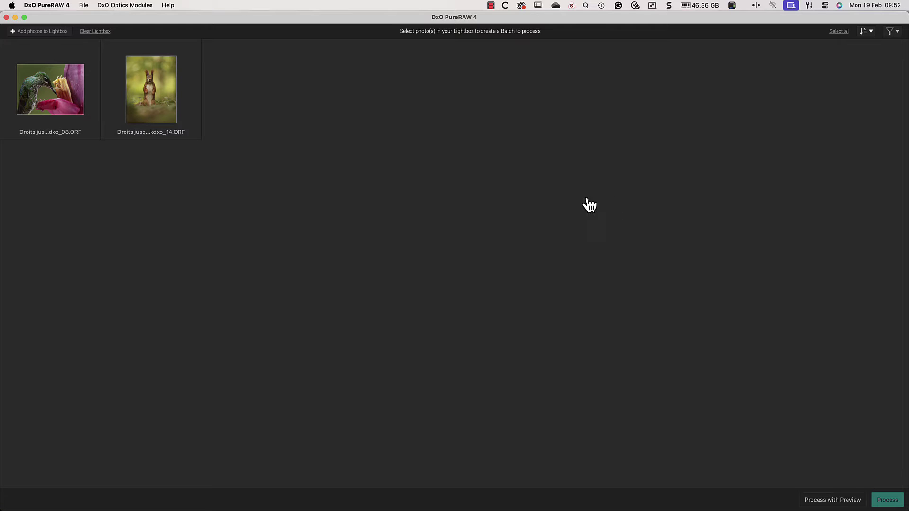
# Step: Open the hummingbird photo for processing with a preview
pyautogui.click(65, 105)
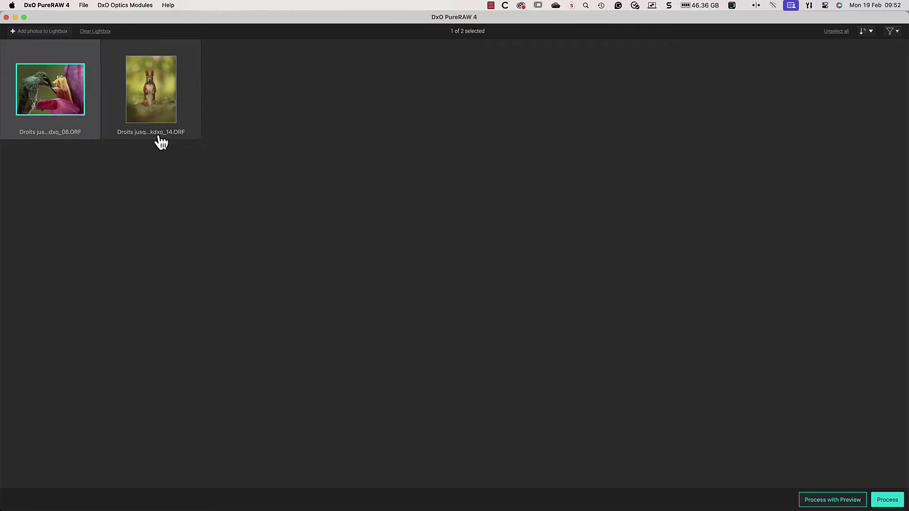
pyautogui.click(808, 503)
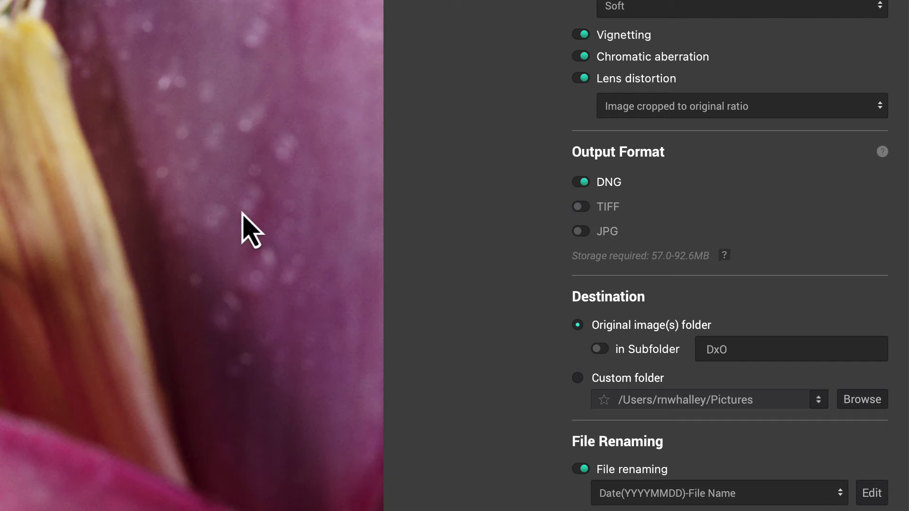
pyautogui.click(581, 207)
pyautogui.click(582, 237)
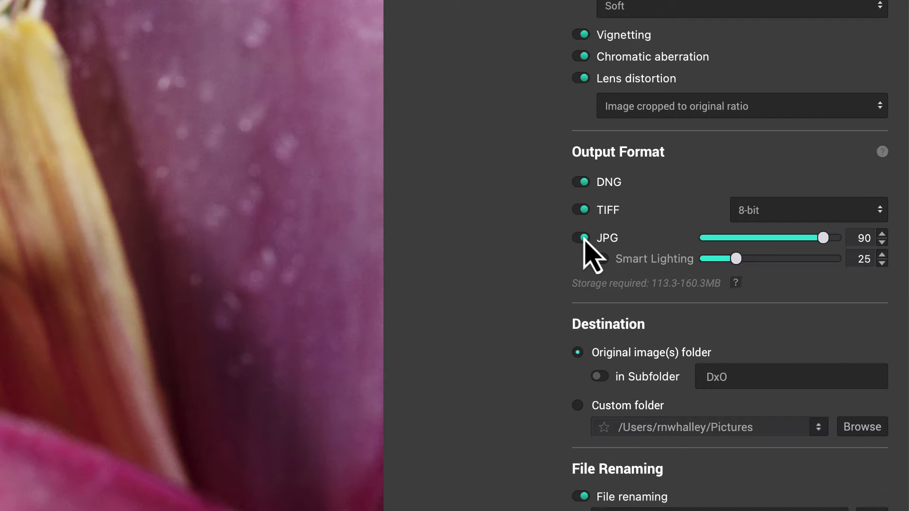
pyautogui.click(581, 238)
pyautogui.click(581, 208)
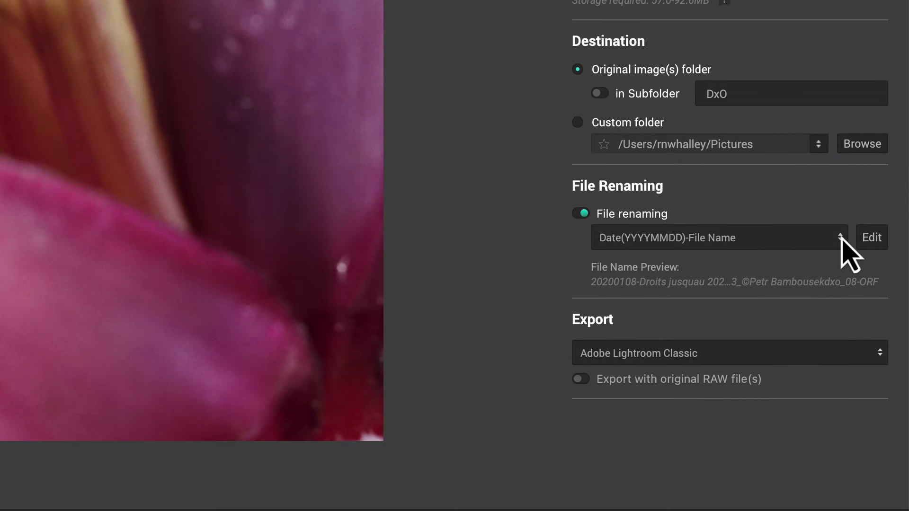
# Step: Set file renaming to File Name-Processing Method and edit its composition to add "PureRAW4-" before the Processing method token
pyautogui.click(840, 238)
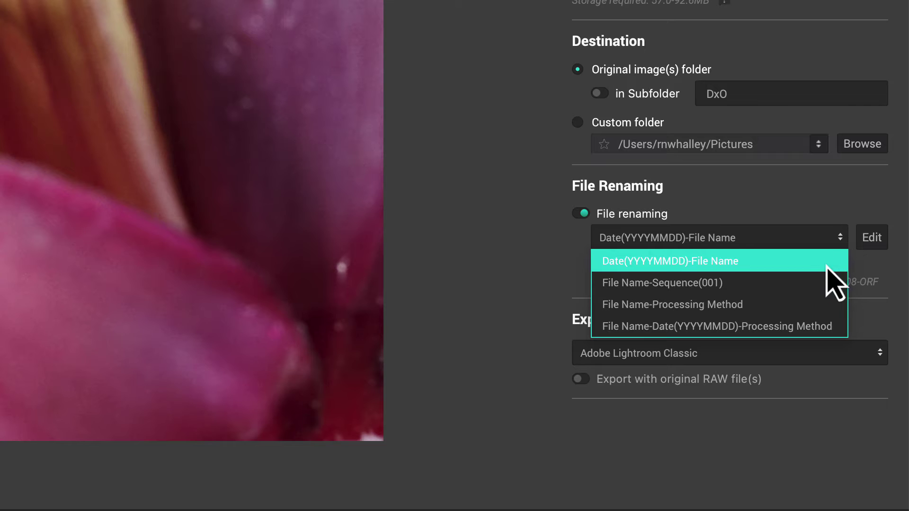
pyautogui.click(828, 312)
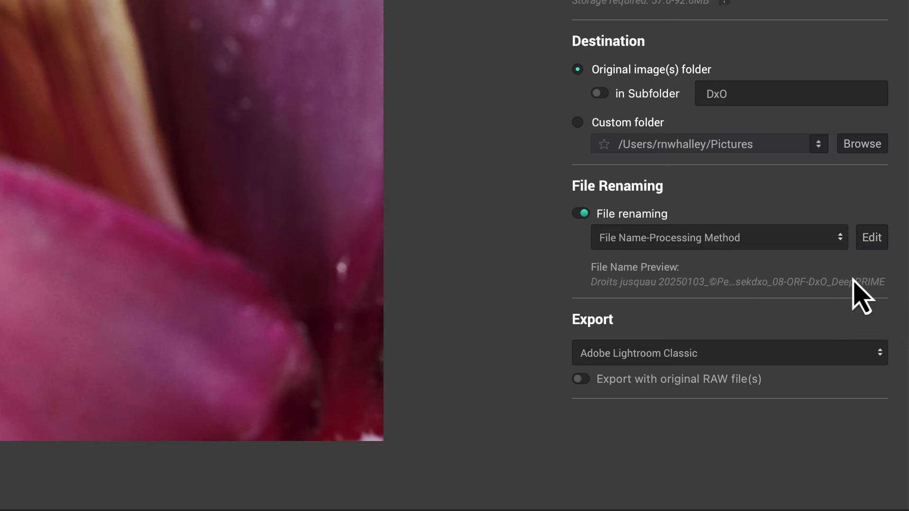
pyautogui.click(880, 237)
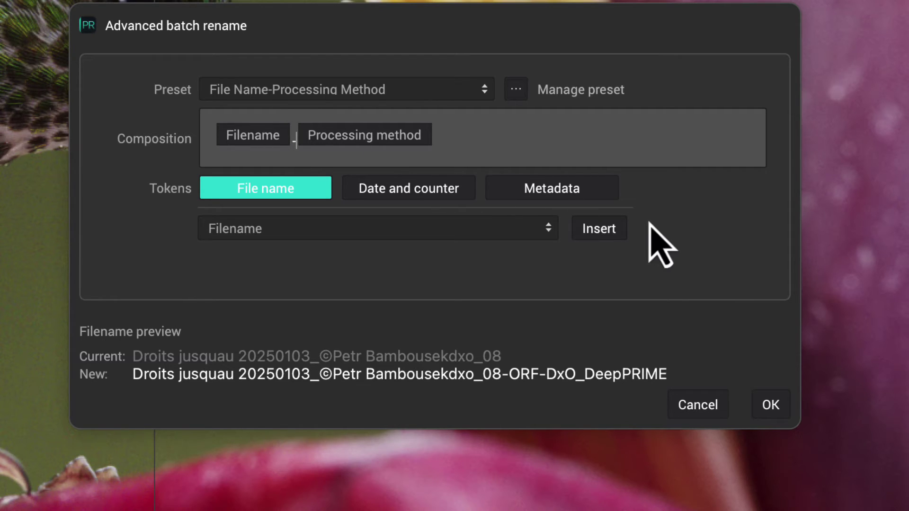
pyautogui.write('Pur')
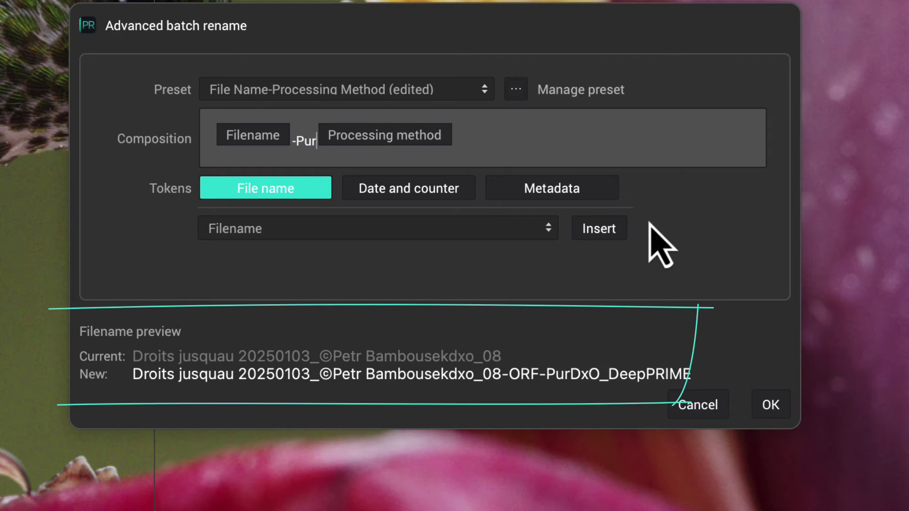
pyautogui.write('eRAW4')
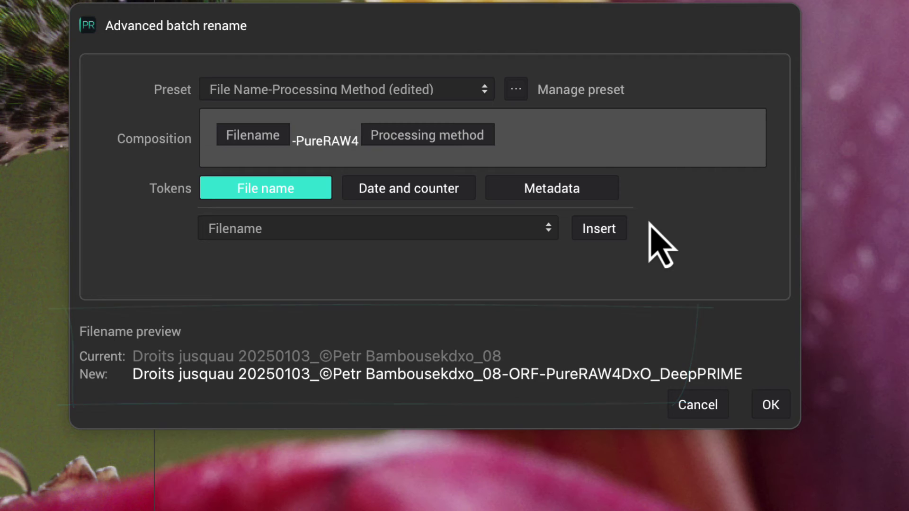
pyautogui.write('-')
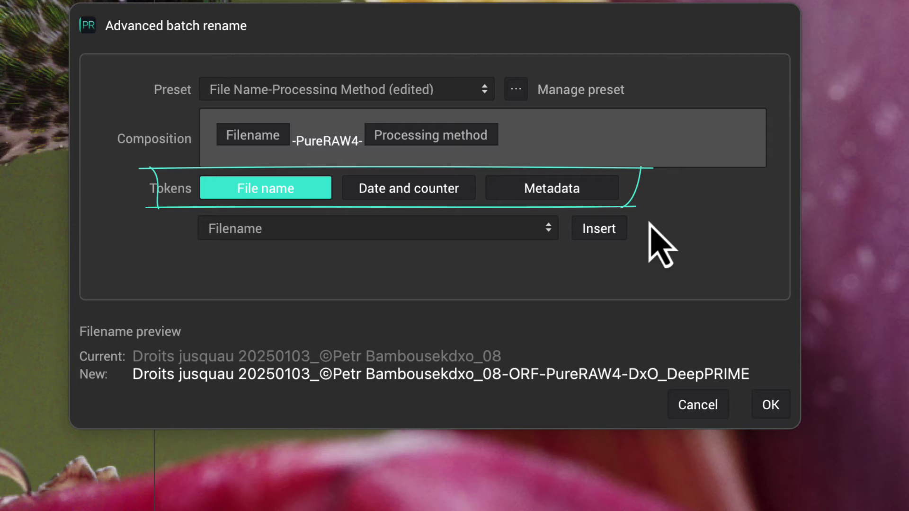
# Step: Review the date and counter tokens available for the filename composition, and return to the file name tokens
pyautogui.click(421, 190)
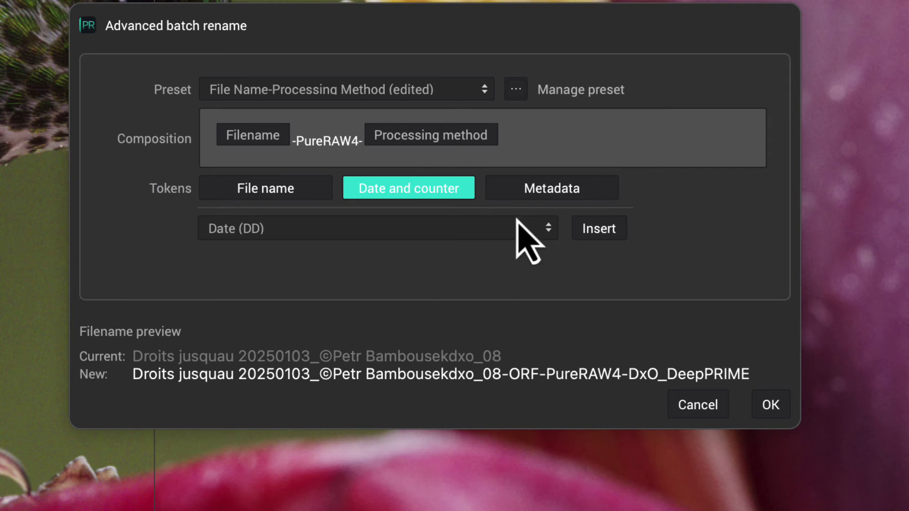
pyautogui.click(546, 229)
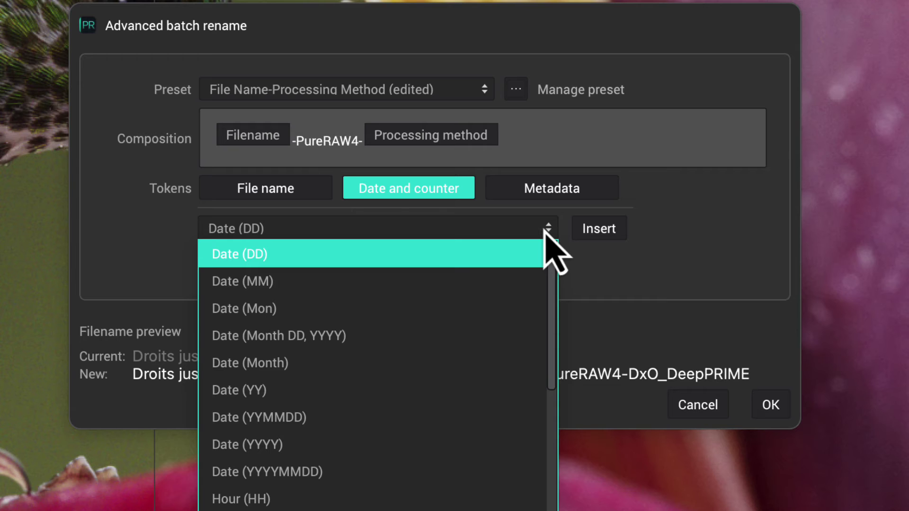
pyautogui.click(545, 231)
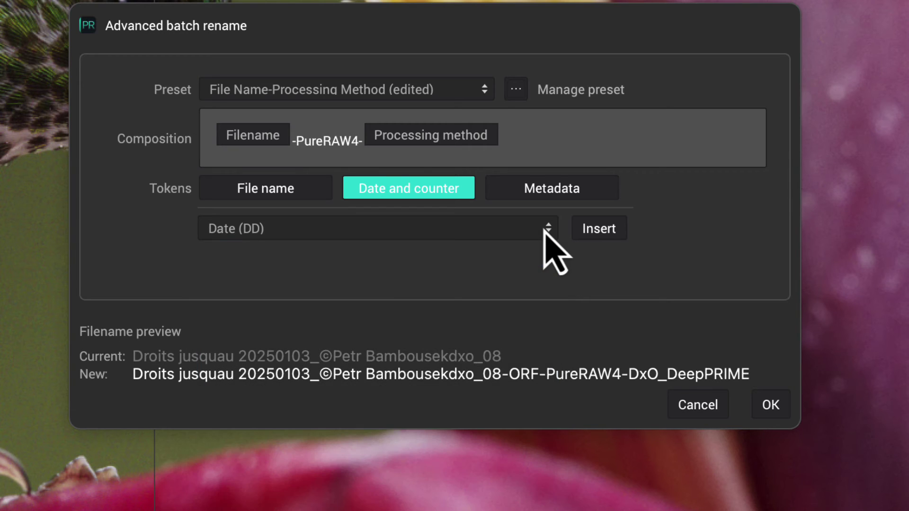
pyautogui.click(324, 196)
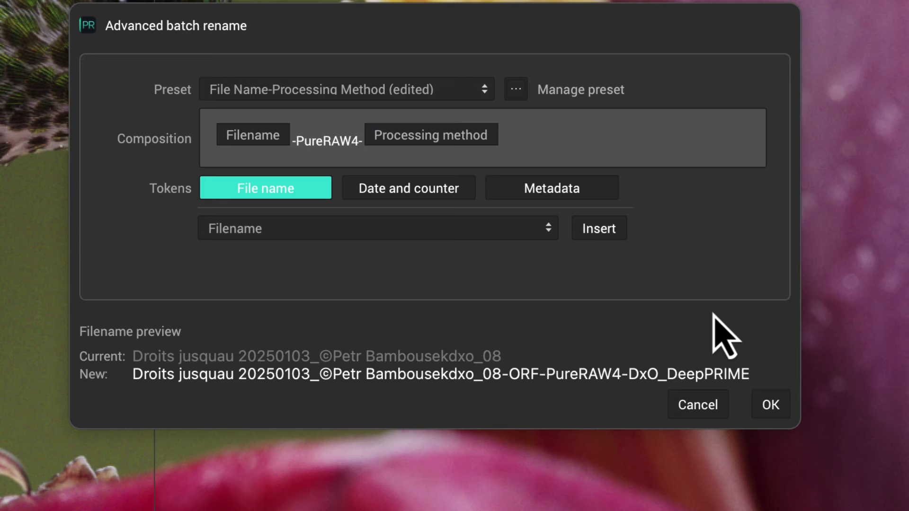
# Step: Insert the Copyright Notice metadata token after the Processing method token in the composition
pyautogui.click(561, 189)
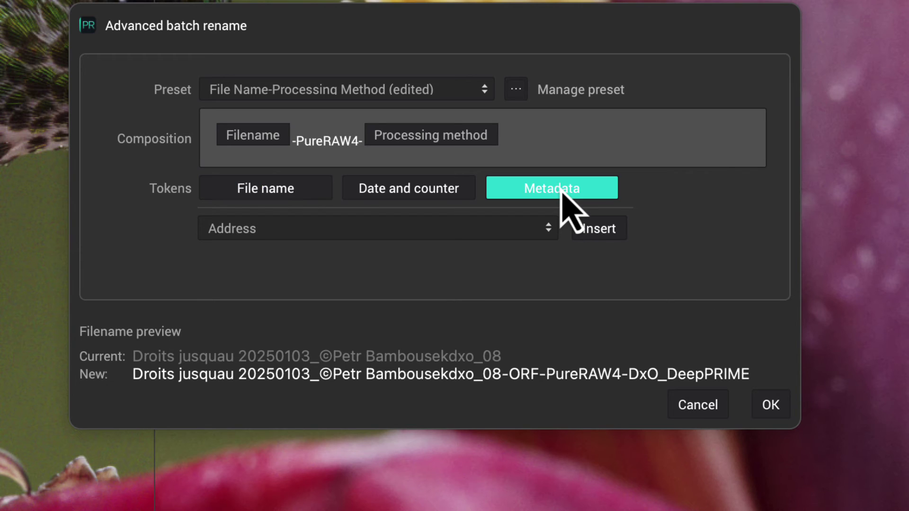
pyautogui.click(549, 233)
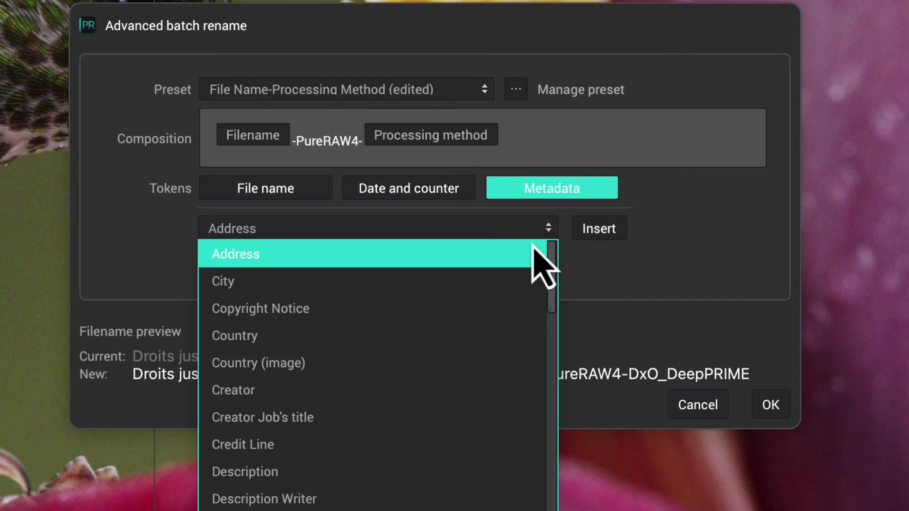
pyautogui.click(438, 310)
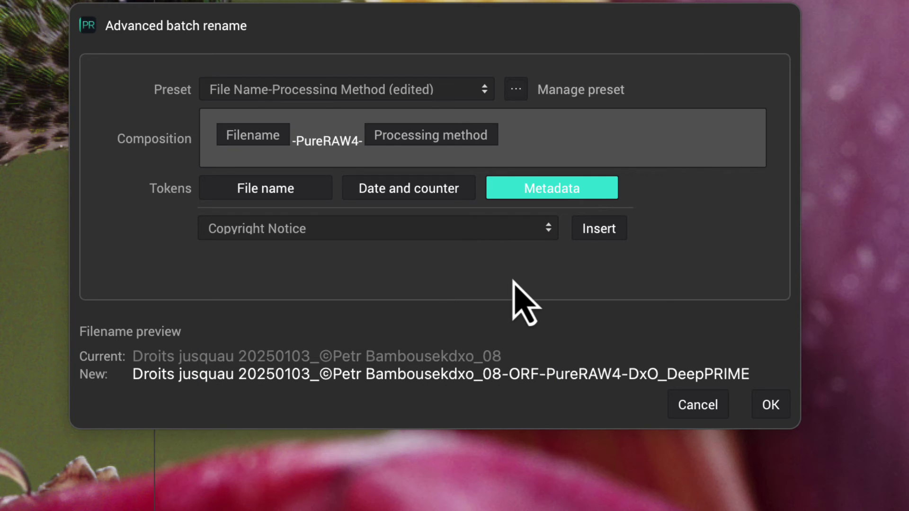
pyautogui.click(517, 131)
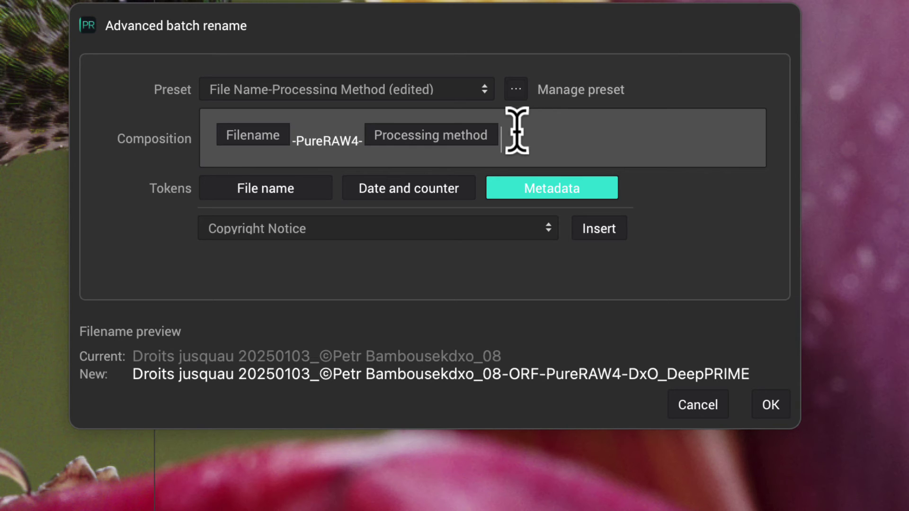
pyautogui.click(598, 229)
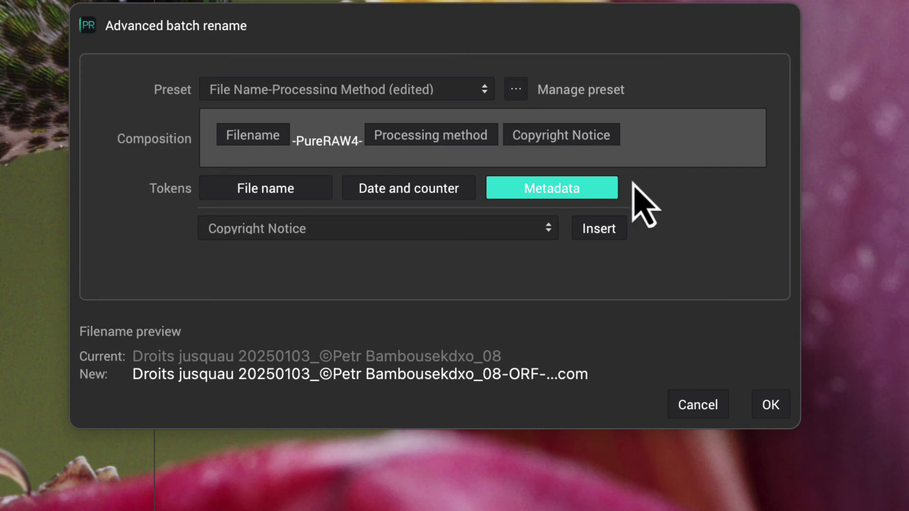
# Step: Save the current composition as a new preset named with the author's first name followed by "Default Filename"
pyautogui.click(515, 90)
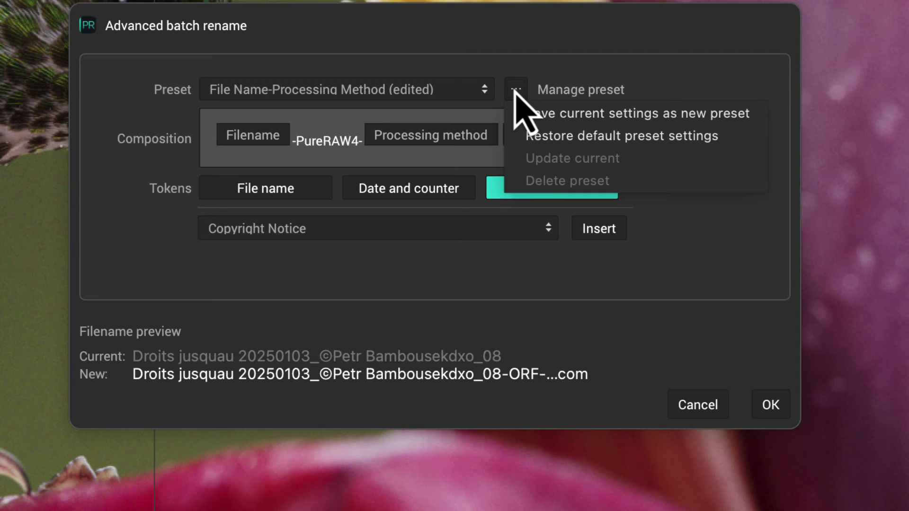
pyautogui.click(551, 118)
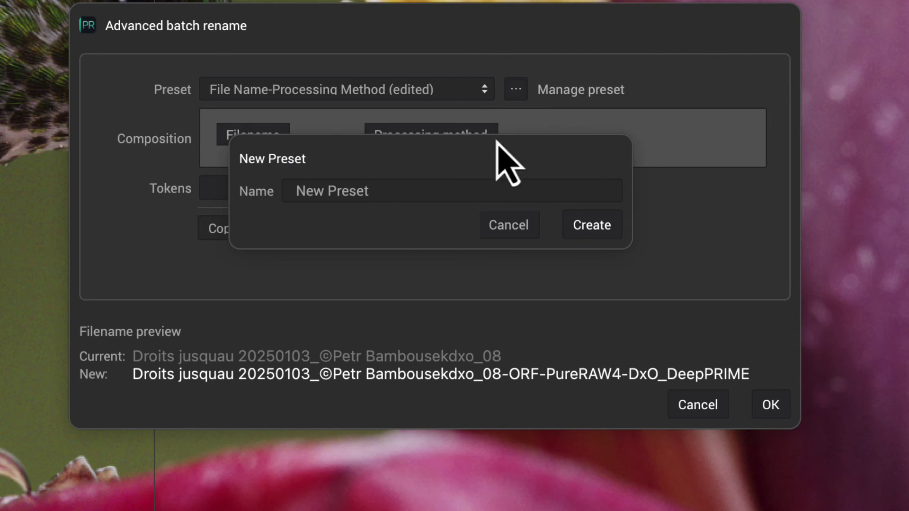
pyautogui.moveTo(400, 188); pyautogui.dragTo(278, 192)
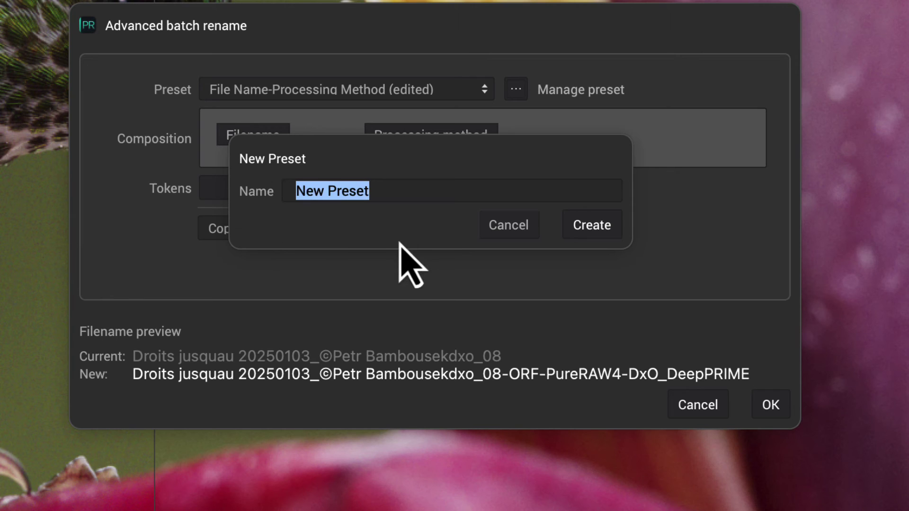
pyautogui.write('Robi')
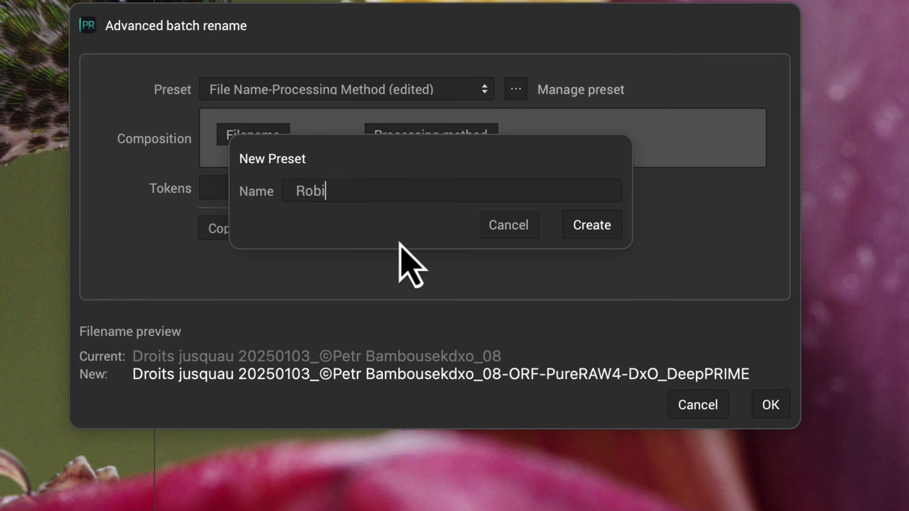
pyautogui.write("n's Default Filename")
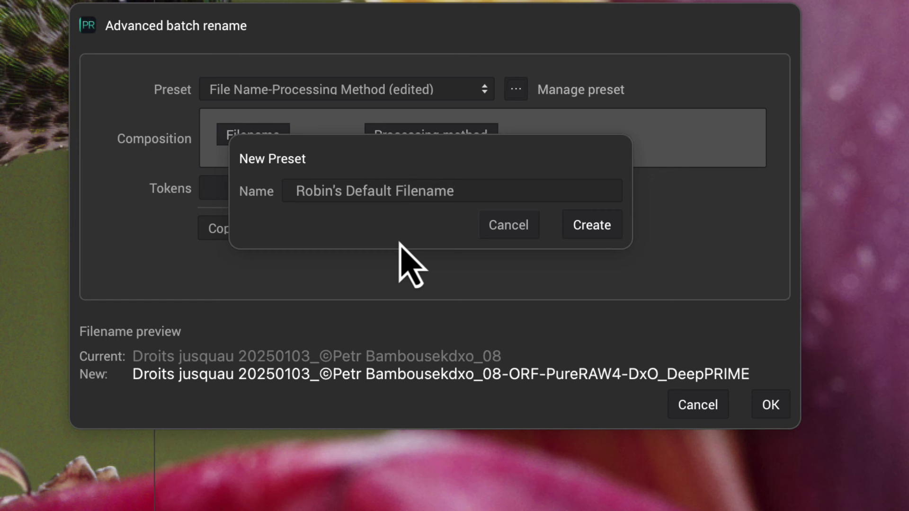
pyautogui.click(583, 232)
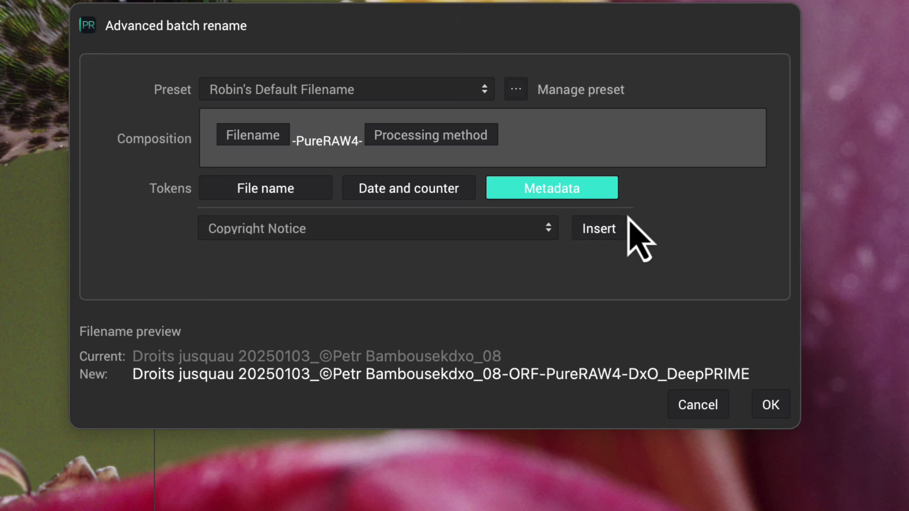
# Step: Apply the new custom preset to the file renaming and check the list of available renaming presets
pyautogui.click(485, 90)
pyautogui.click(485, 89)
pyautogui.click(770, 406)
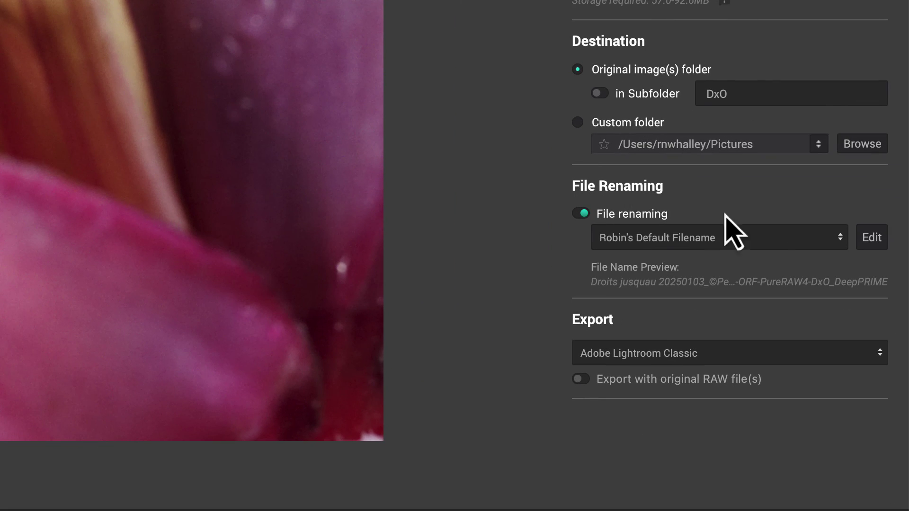
pyautogui.click(840, 237)
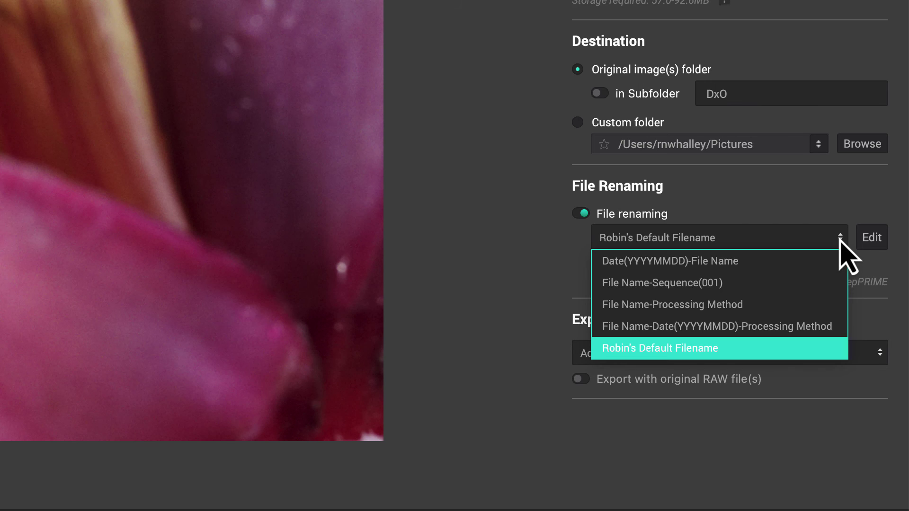
pyautogui.click(840, 238)
# Step: Reopen the renaming preset for editing and delete the custom Default Filename preset
pyautogui.click(870, 239)
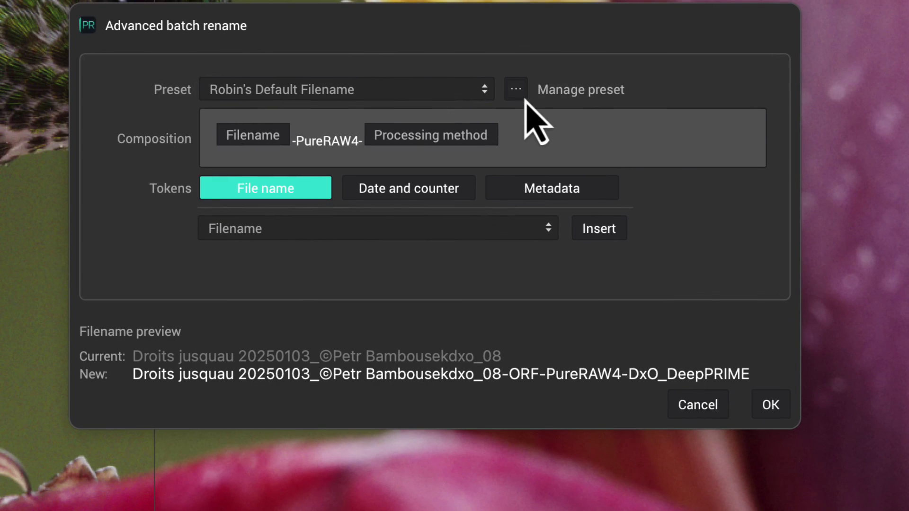
pyautogui.click(516, 89)
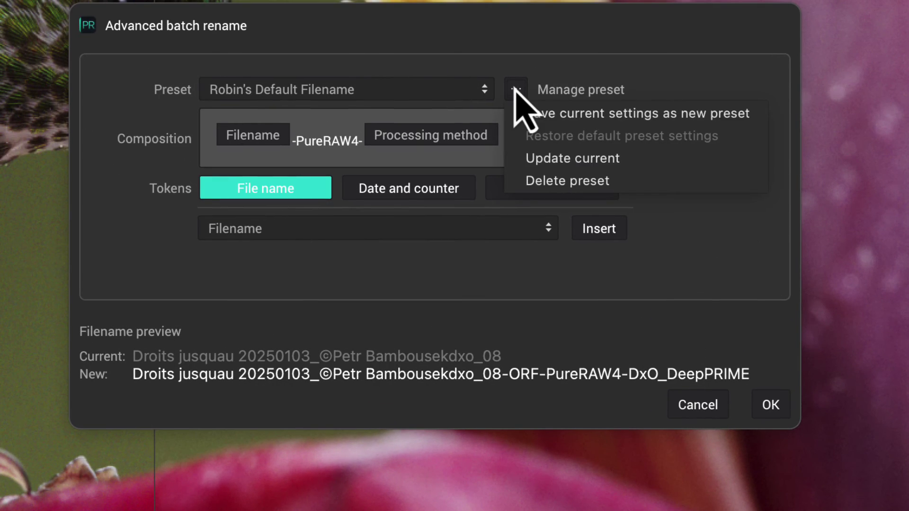
pyautogui.click(691, 180)
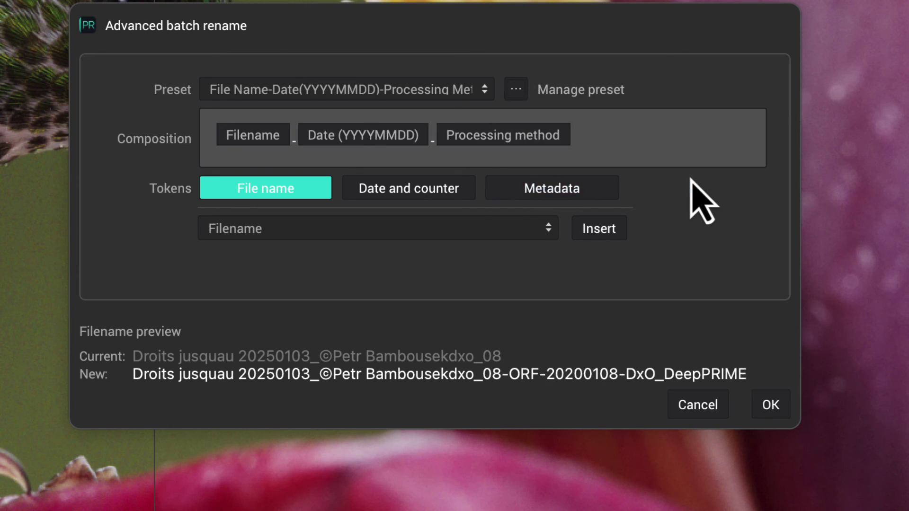